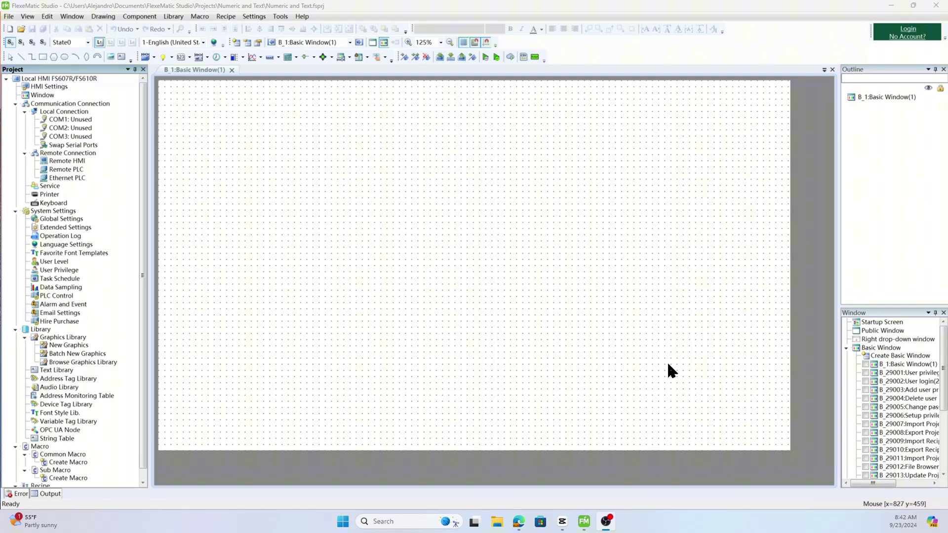
Place a Checklist and Selection Box menu component on the basic window.
left_click(150, 18)
mouse_move(200, 64)
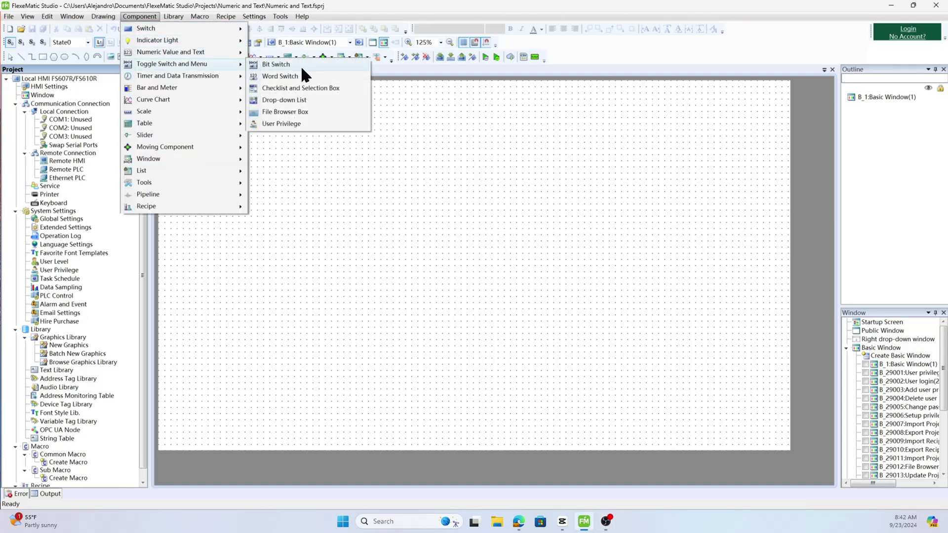
left_click(324, 98)
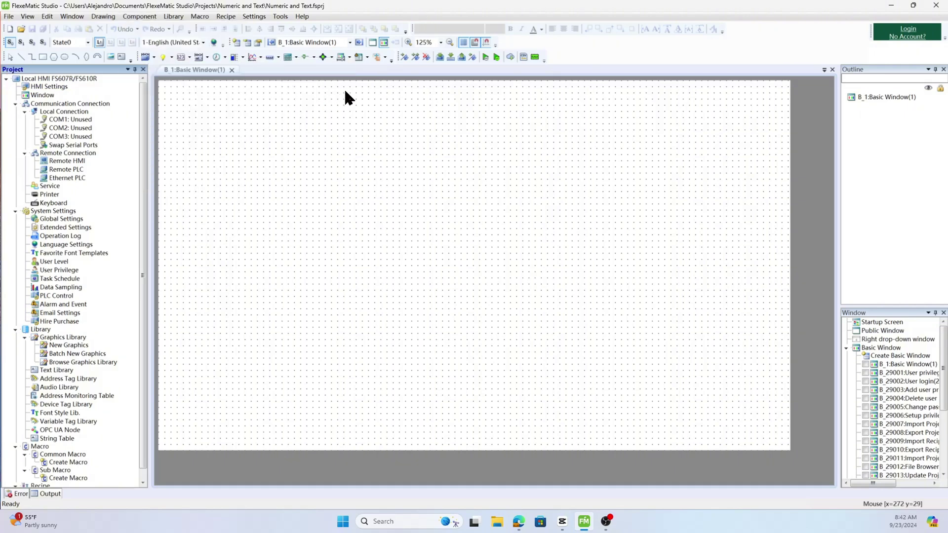
left_click(431, 98)
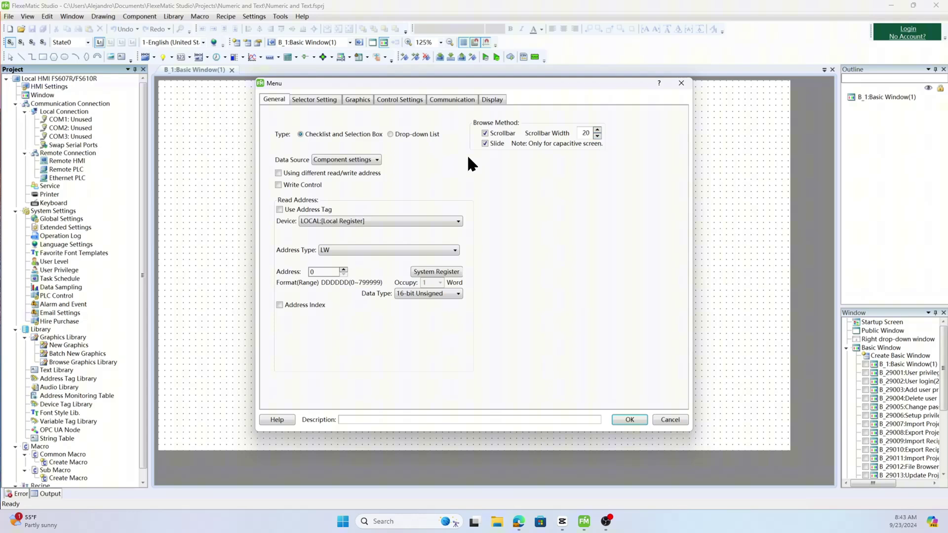
Try Authorized User Names, then set the data source to Data Sampling, writing to LW 0.
left_click(370, 159)
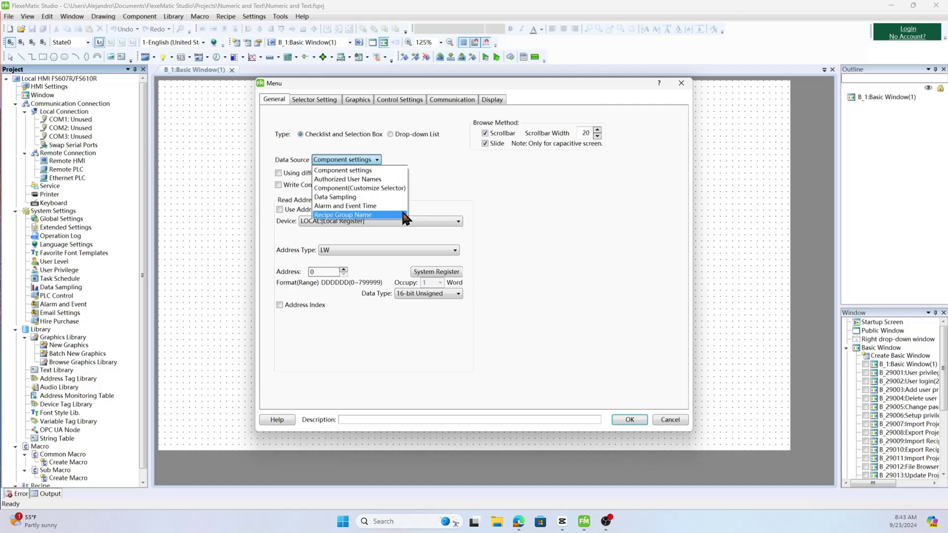
left_click(403, 170)
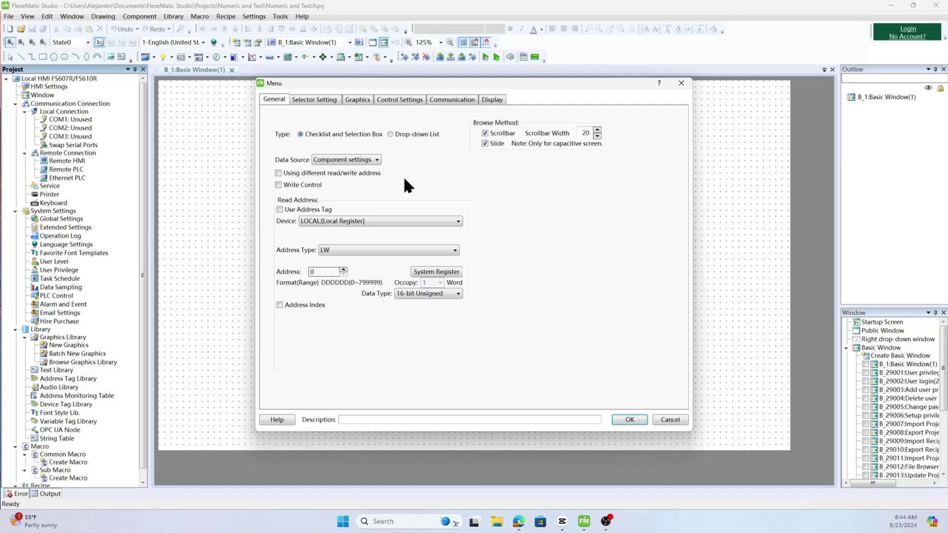
left_click(377, 162)
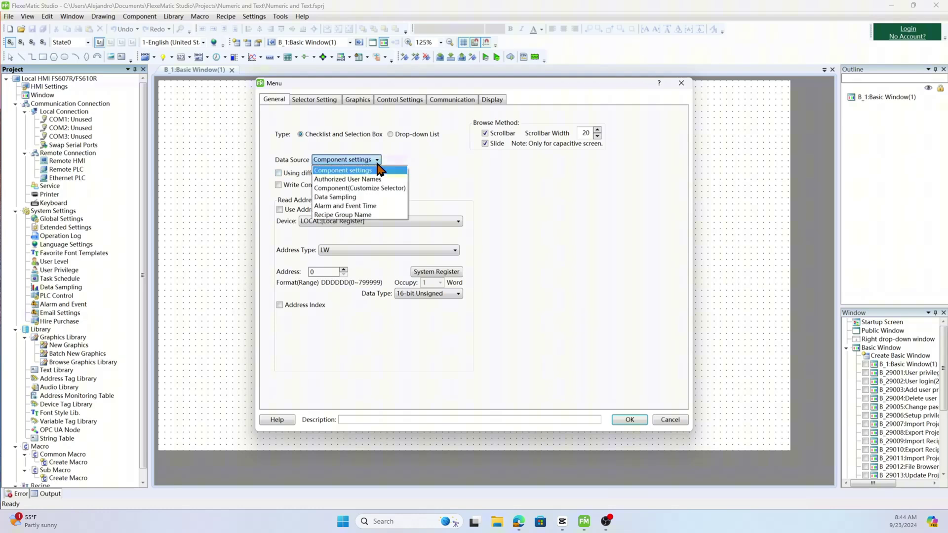
left_click(399, 180)
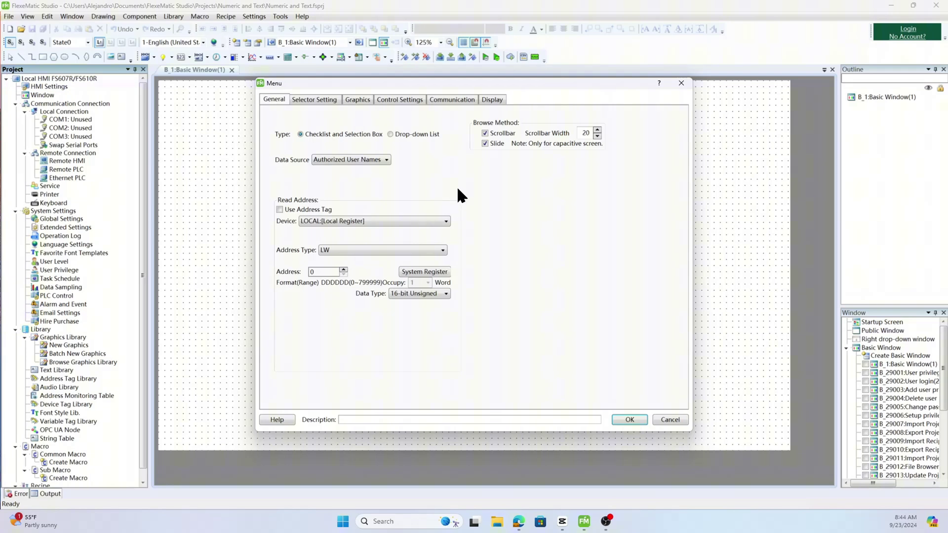
left_click(387, 162)
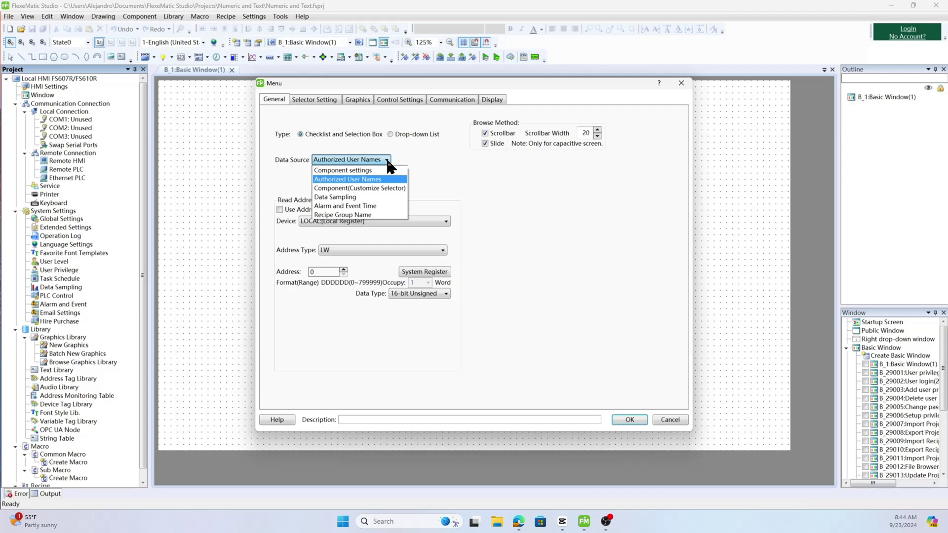
left_click(401, 196)
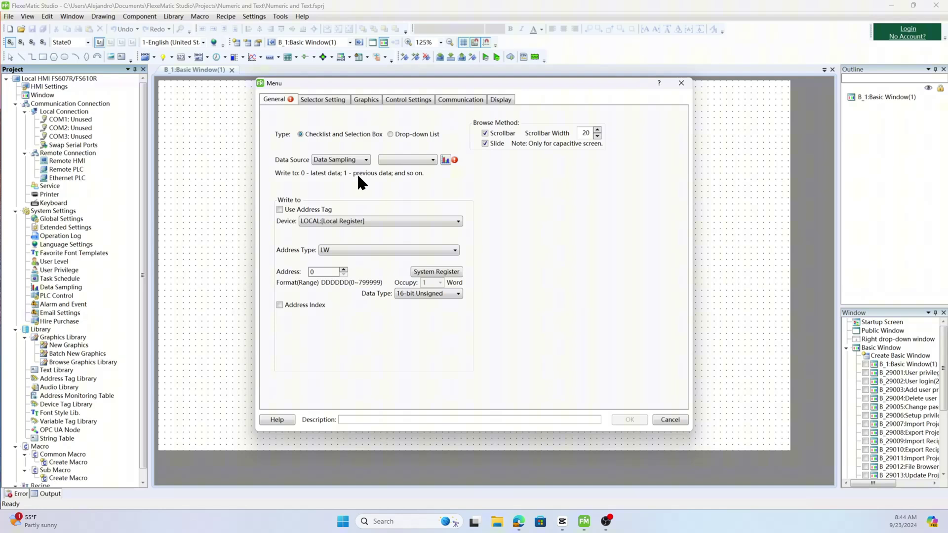
Switch the data source to Component(Customize Selector) and review the Selector Setting page.
left_click(365, 160)
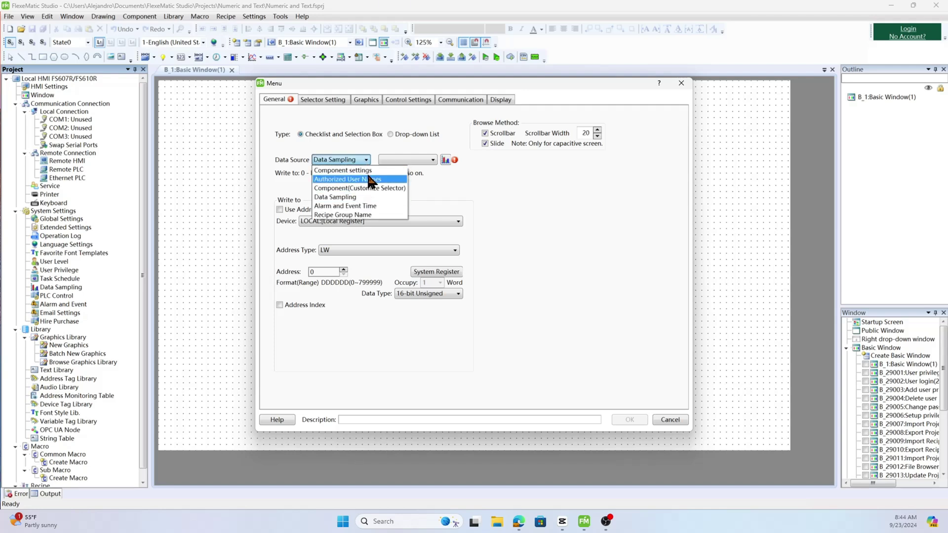
left_click(375, 190)
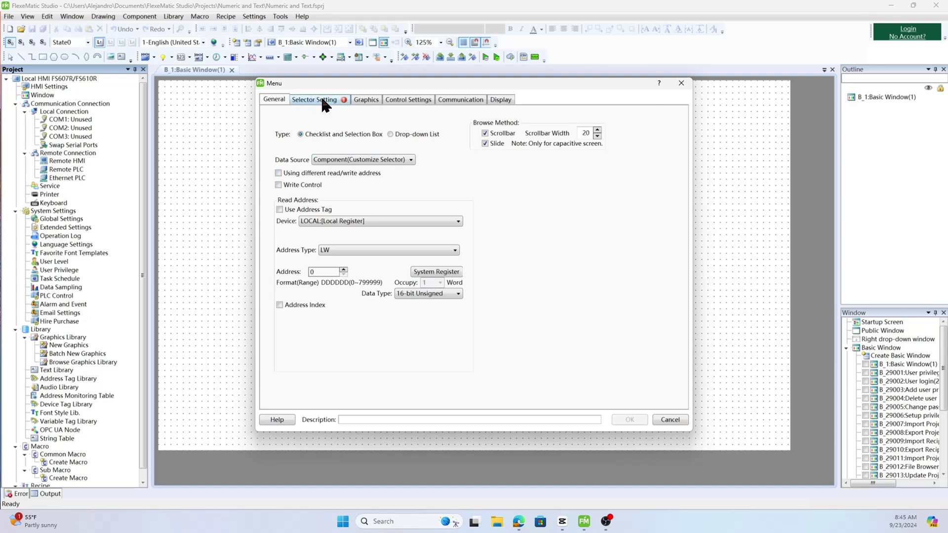
left_click(332, 103)
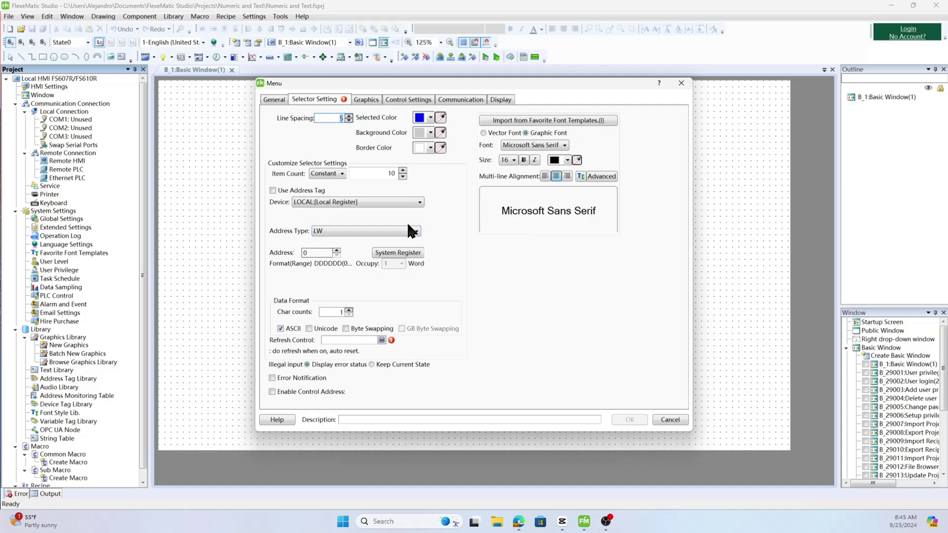
On General, try Alarm and Event Time, then choose Recipe Group Name; recipe list is empty.
left_click(274, 99)
left_click(380, 163)
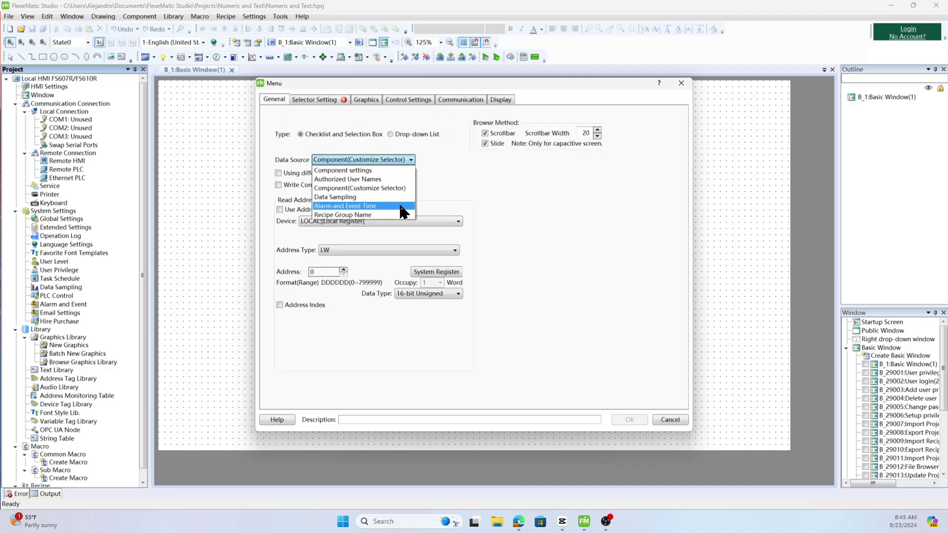
left_click(400, 206)
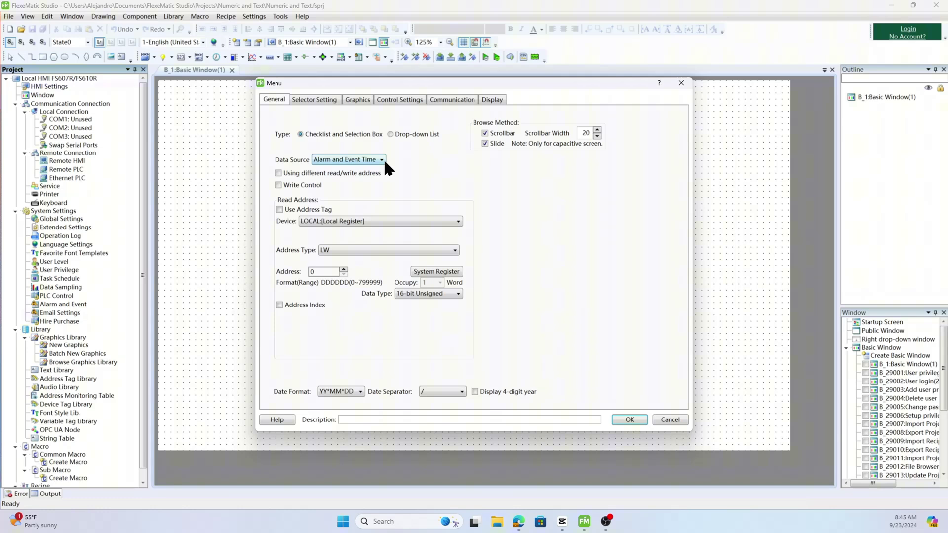
left_click(384, 162)
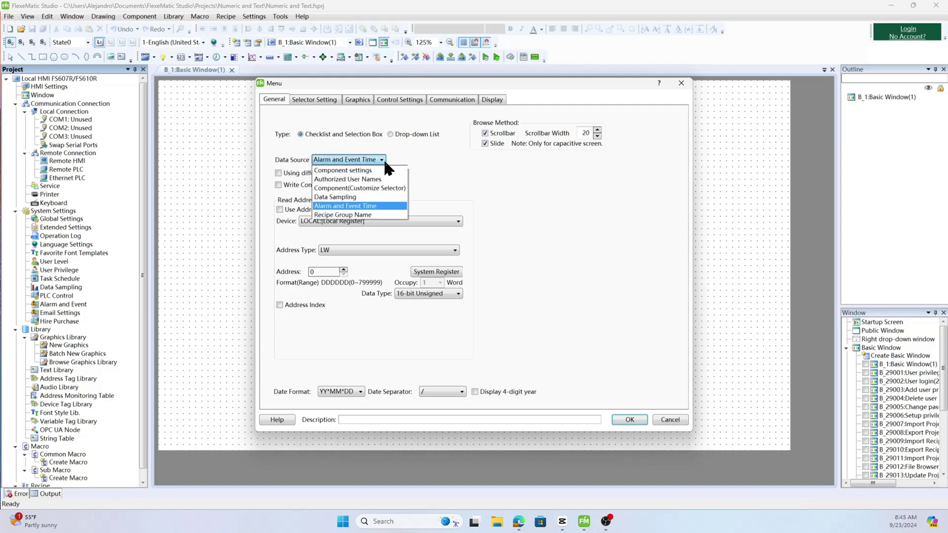
left_click(386, 215)
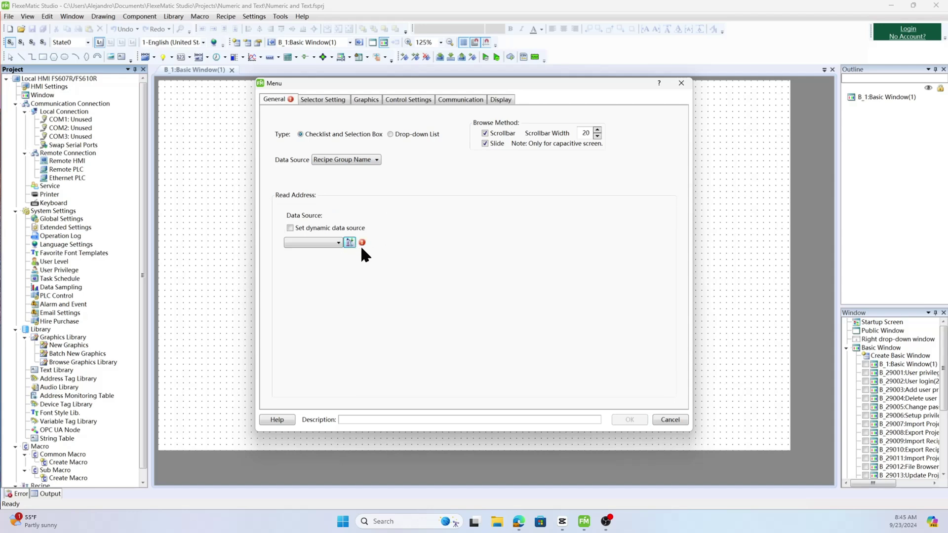
left_click(339, 242)
left_click(339, 242)
Restore Component settings as the data source and try RW as the address type.
left_click(378, 160)
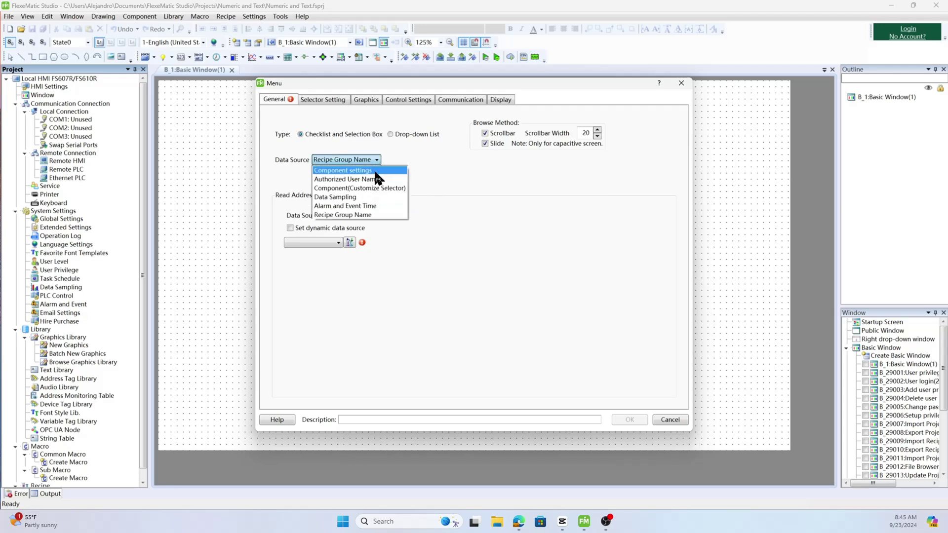
left_click(369, 190)
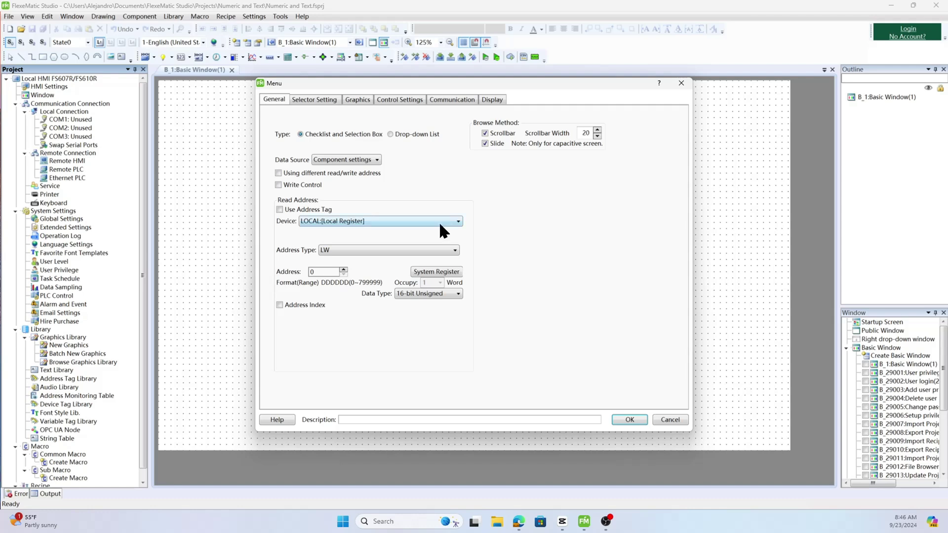
left_click(453, 254)
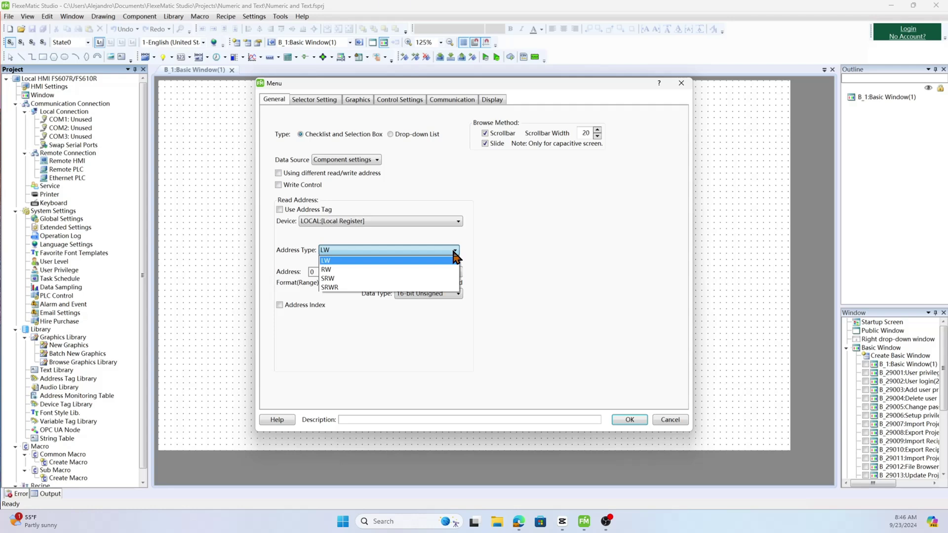
left_click(454, 253)
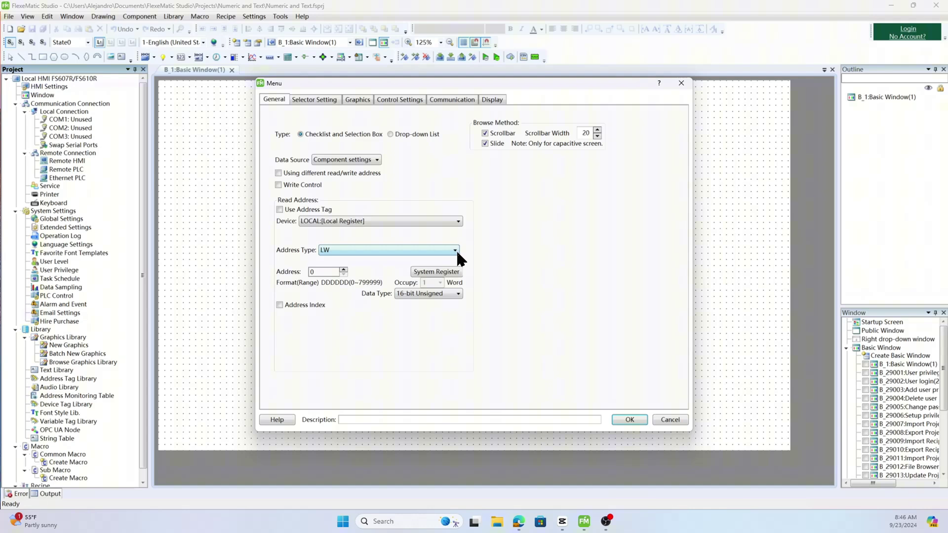
left_click(457, 250)
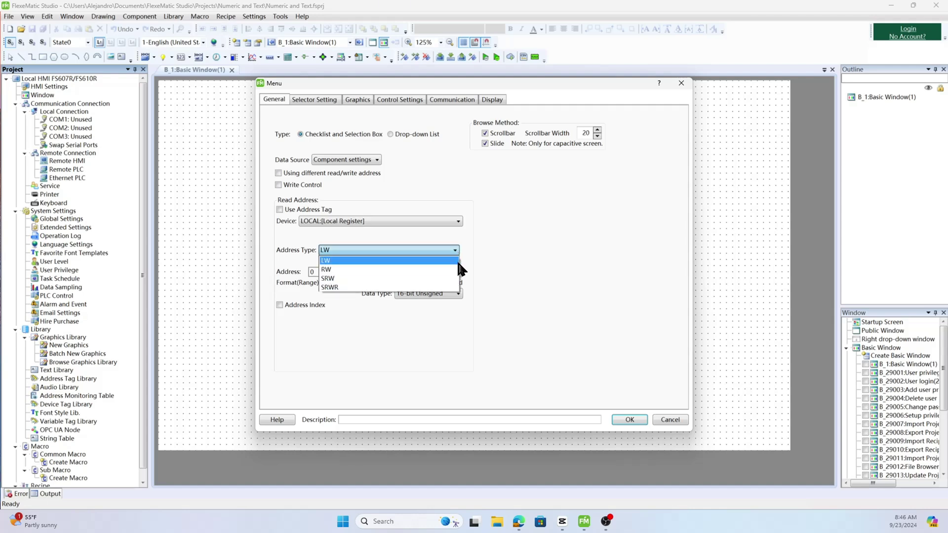
left_click(457, 267)
Change the address type to SRWR, keeping the data type at 16-bit Unsigned.
left_click(453, 251)
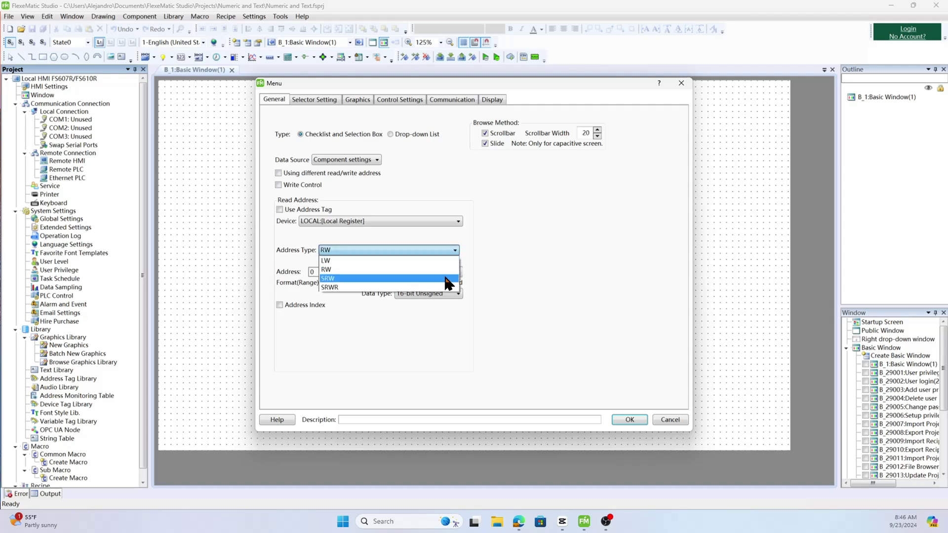
left_click(447, 279)
left_click(450, 250)
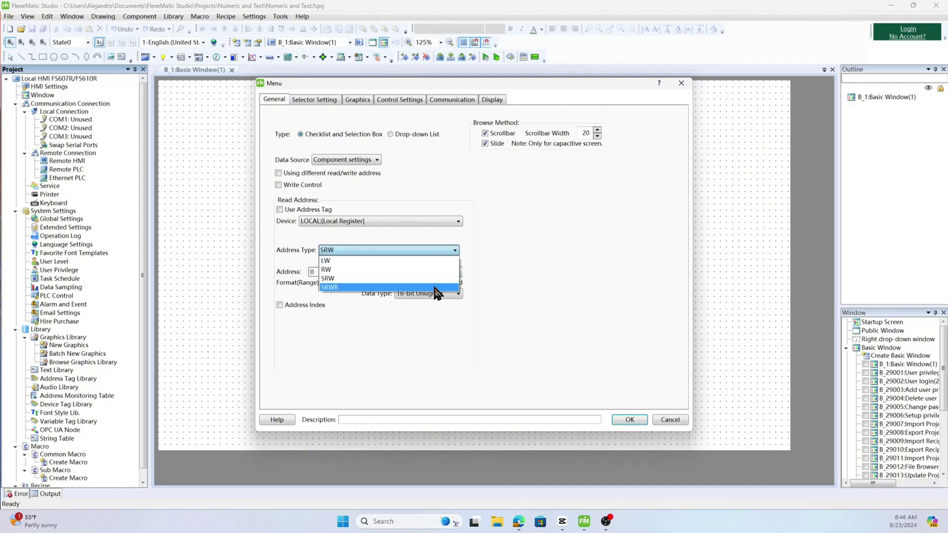
left_click(437, 287)
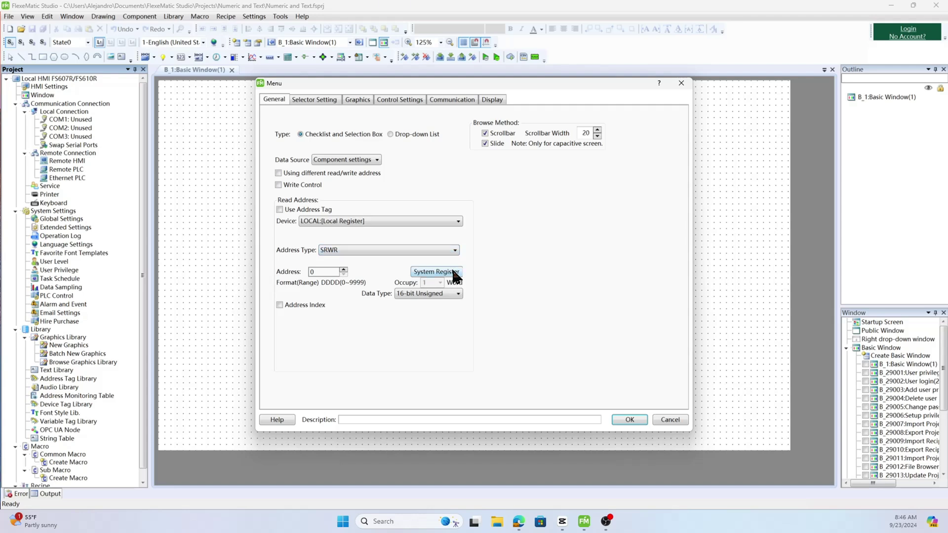
left_click(458, 294)
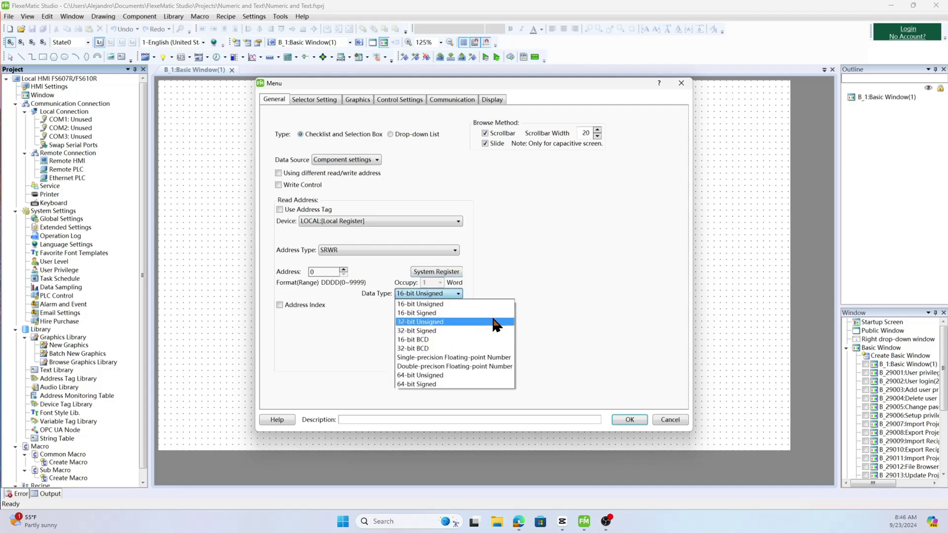
left_click(522, 328)
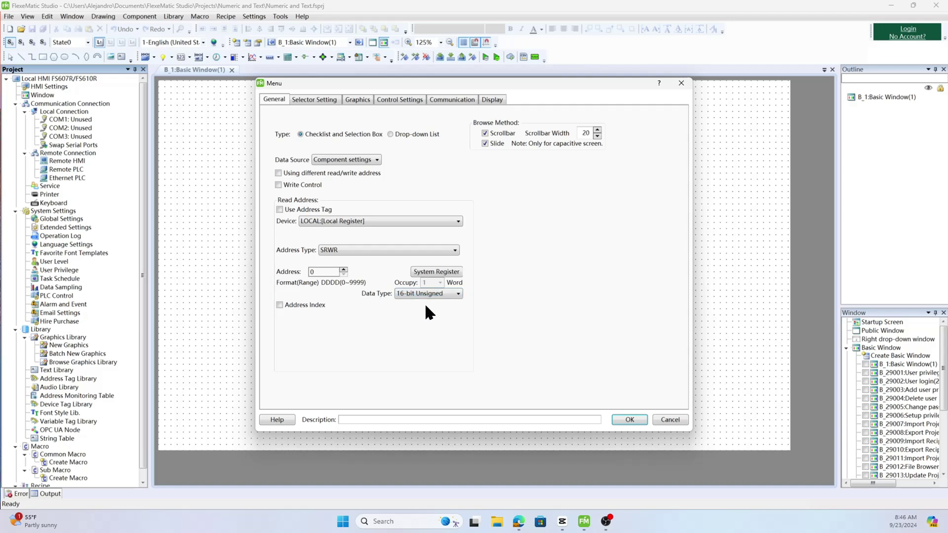
Tick Use Graphics, then check the Selector Setting colours without changing them.
left_click(358, 101)
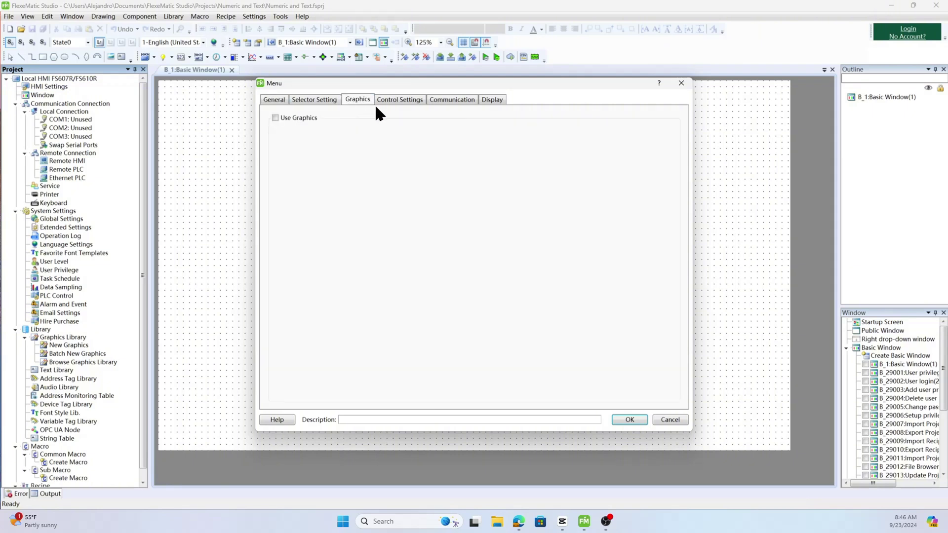
left_click(311, 117)
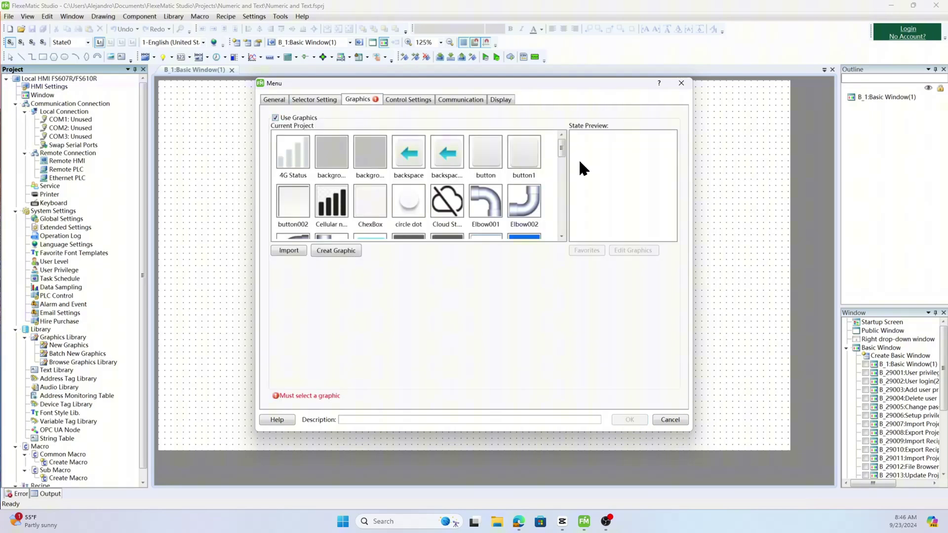
left_click(312, 99)
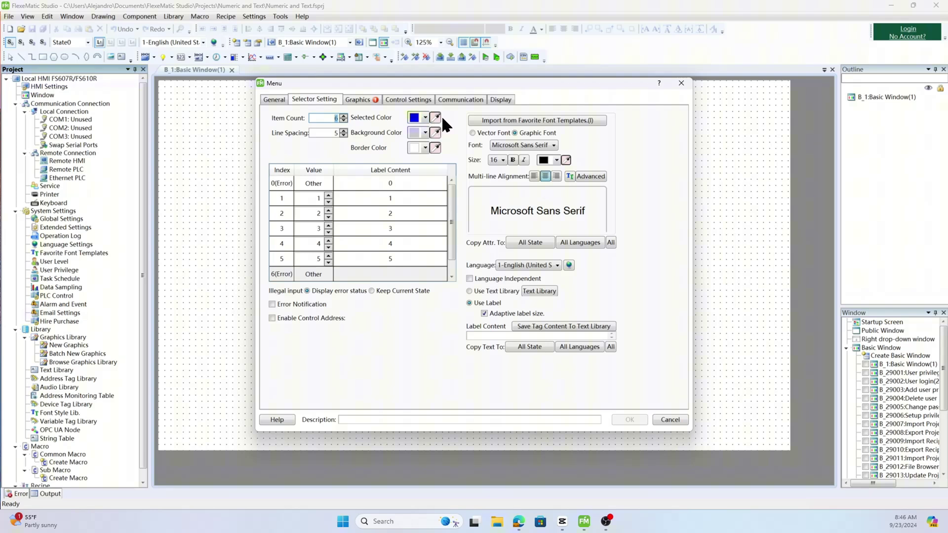
left_click(425, 118)
left_click(460, 119)
Enable Control Address, closing the address picker with the address left blank.
left_click(333, 318)
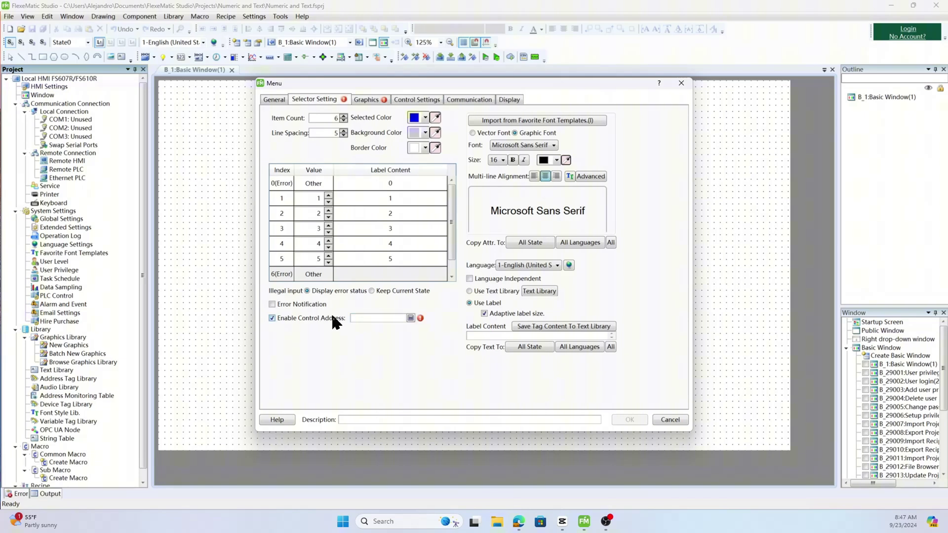
left_click(410, 317)
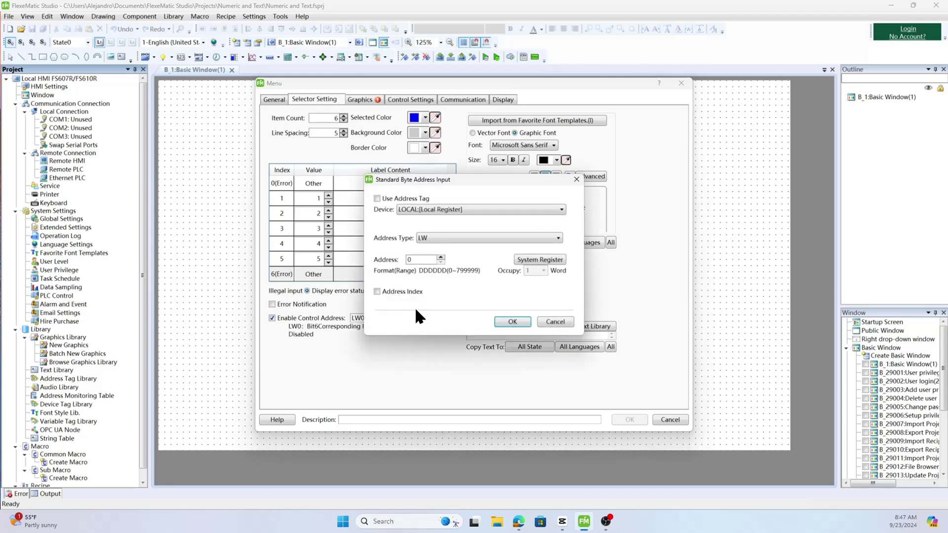
left_click(576, 179)
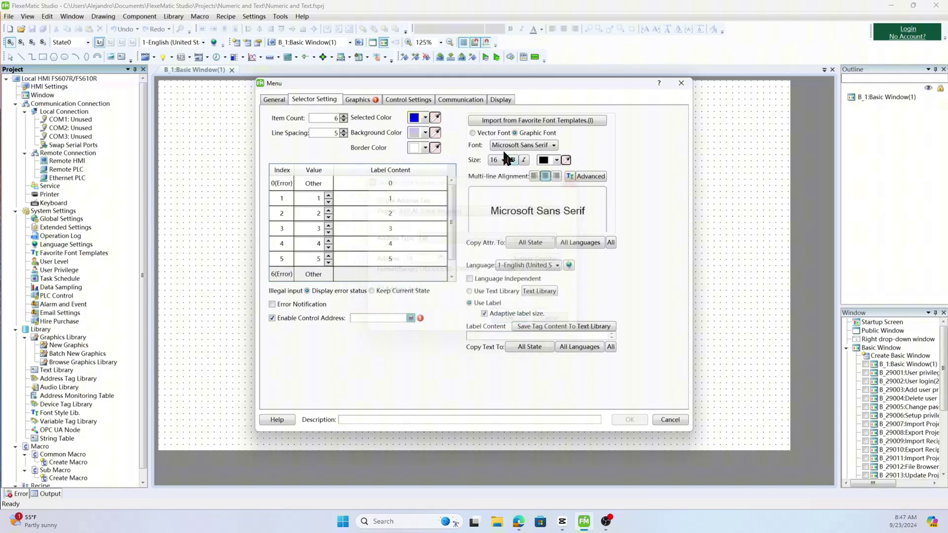
Set activation to Conditional and enable Use Keyboard with the key left as None.
left_click(417, 99)
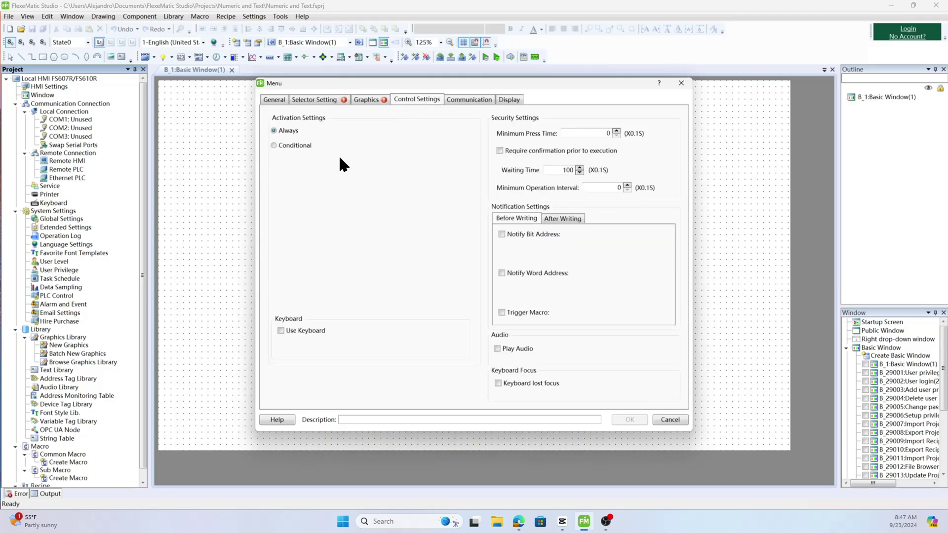
left_click(307, 146)
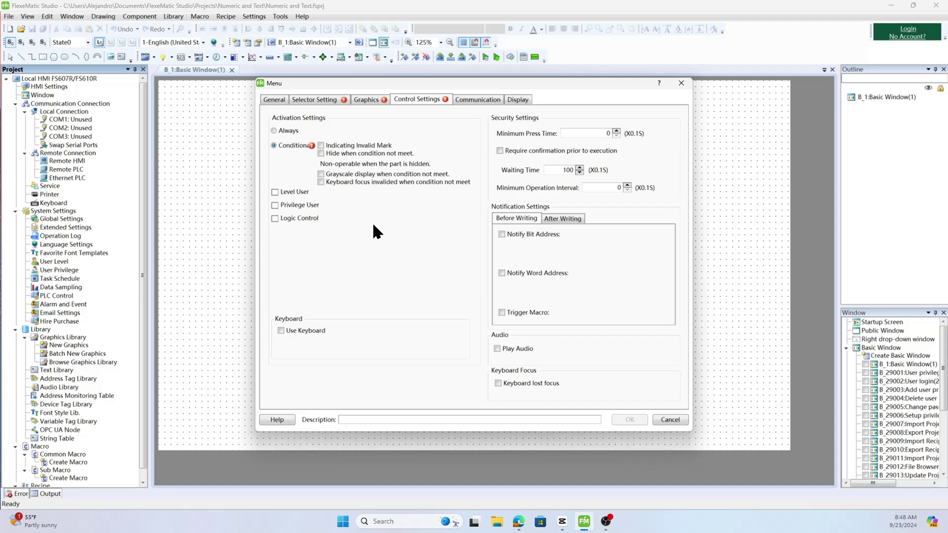
left_click(316, 332)
left_click(357, 334)
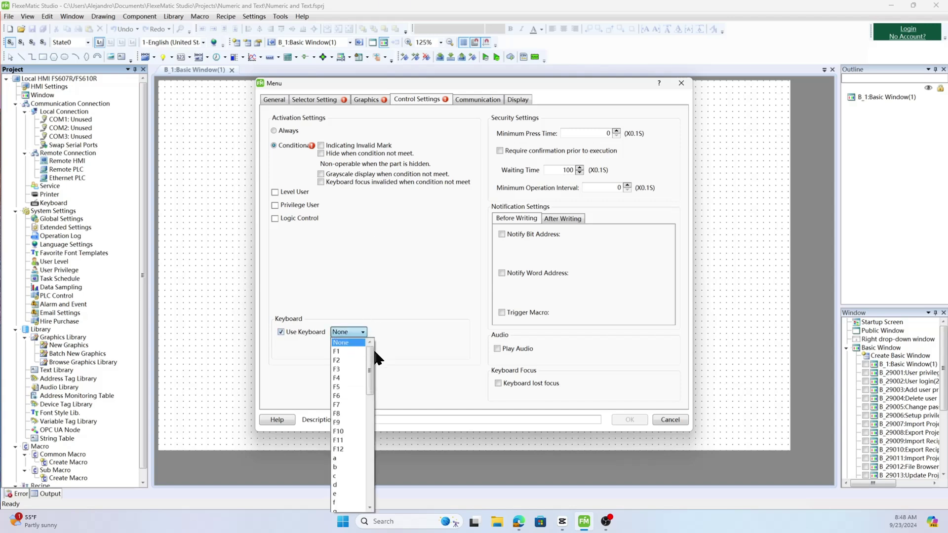
scroll(374, 352, "down", 6)
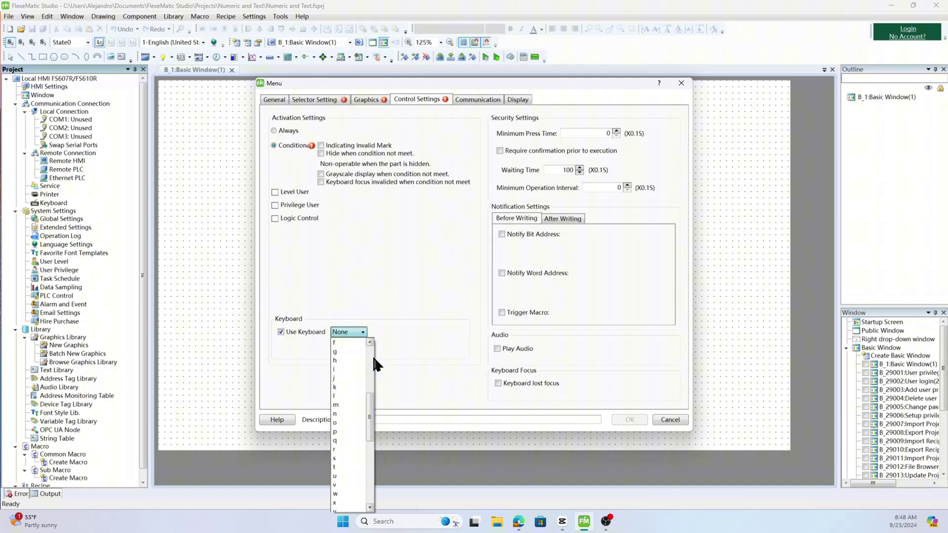
scroll(374, 360, "down", 1)
left_click(408, 336)
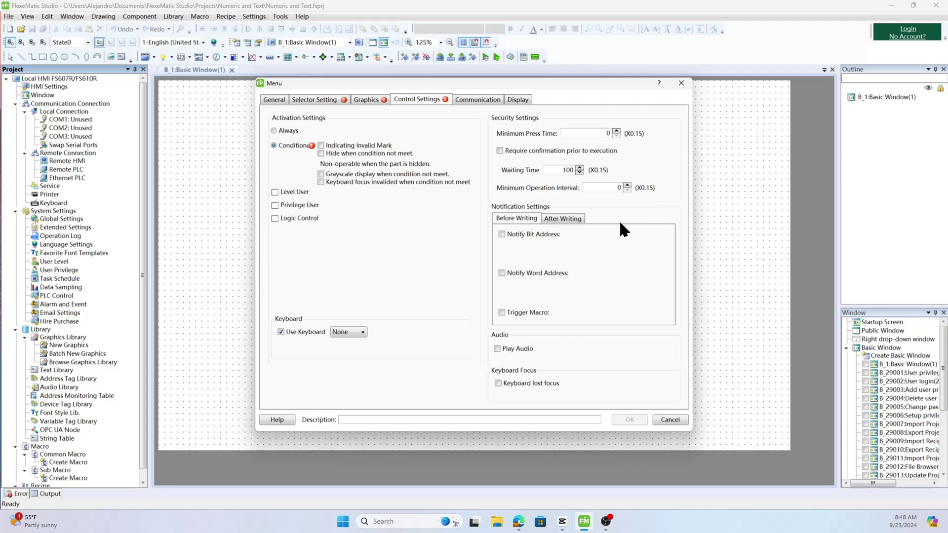
Enable Before Writing Notify Bit Address, Notify Word Address, Trigger Macro, and keyboard lost focus.
left_click(554, 235)
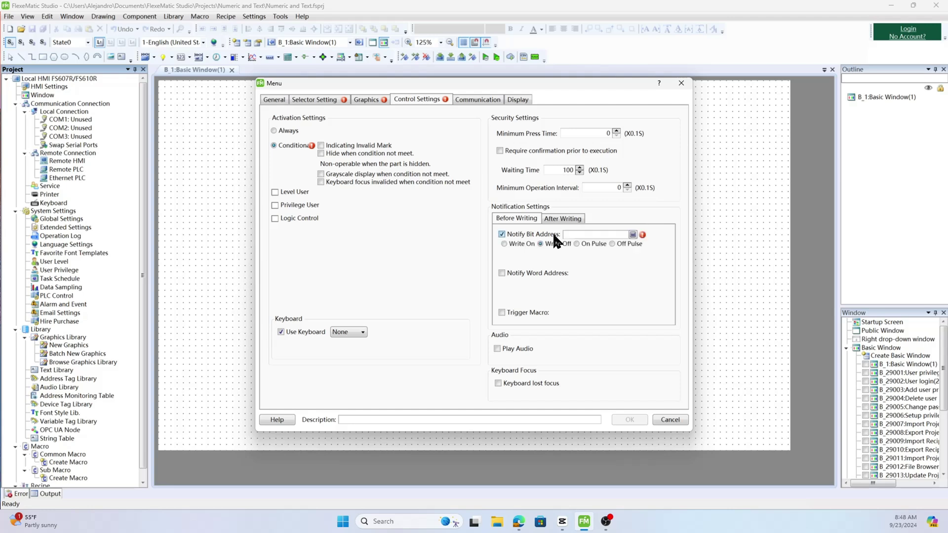
left_click(555, 276)
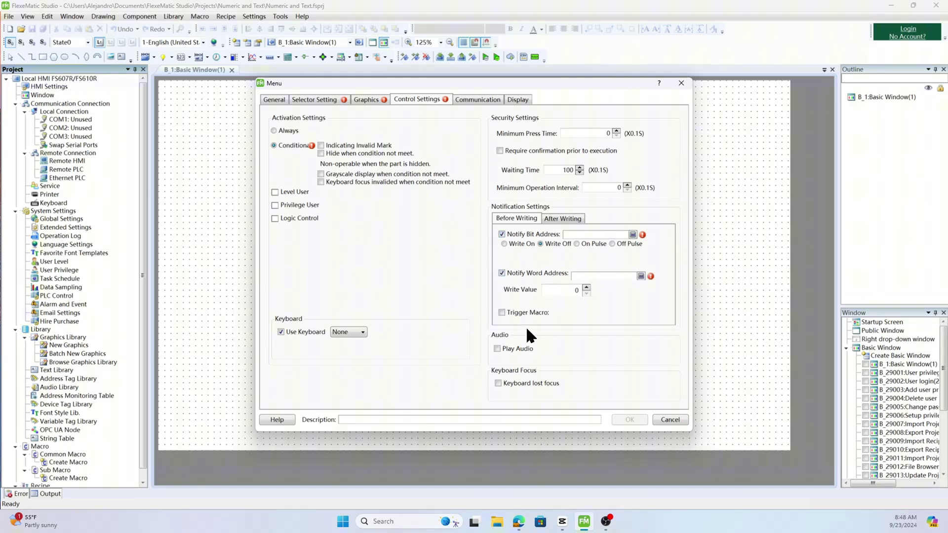
left_click(532, 313)
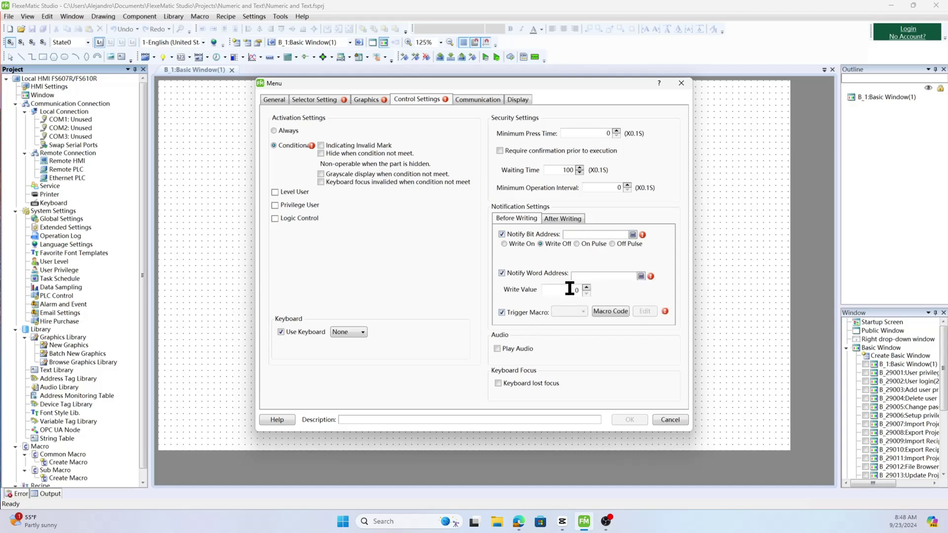
left_click(568, 221)
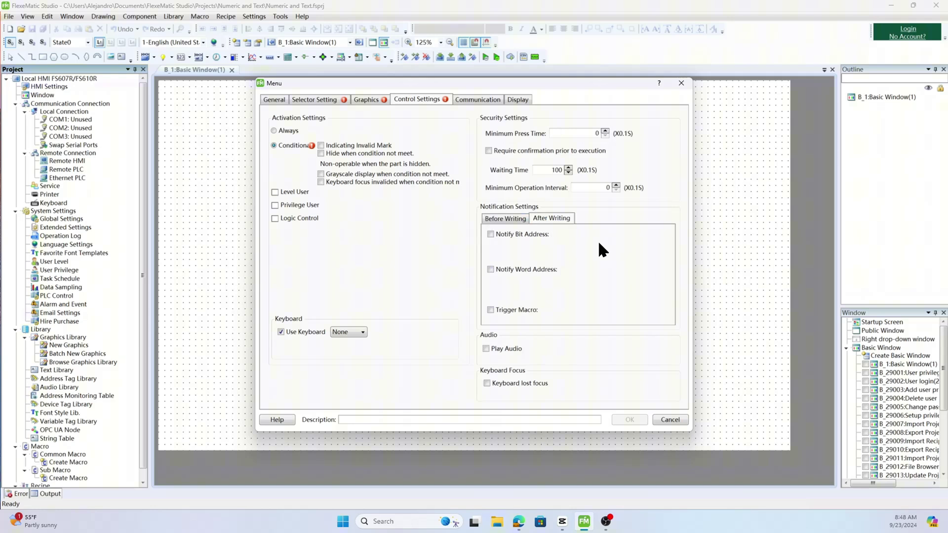
left_click(509, 219)
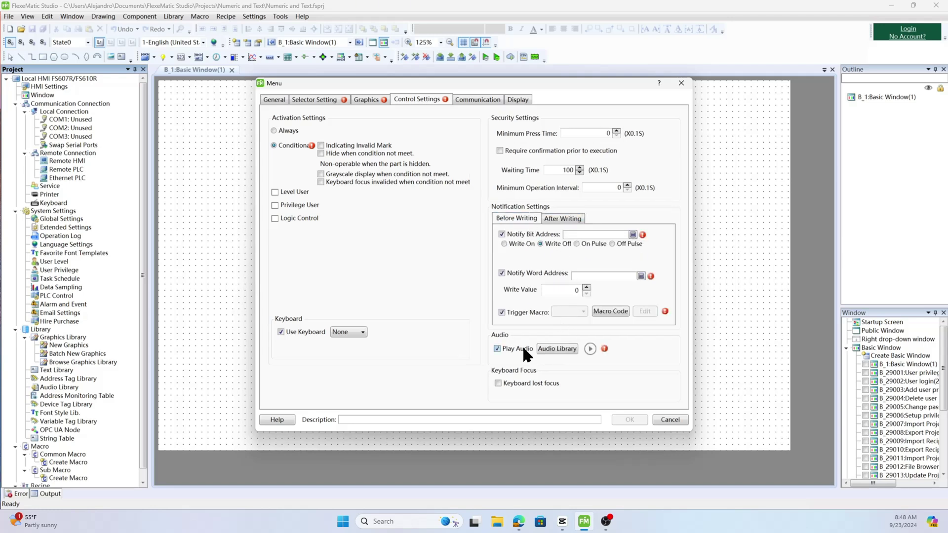
left_click(540, 385)
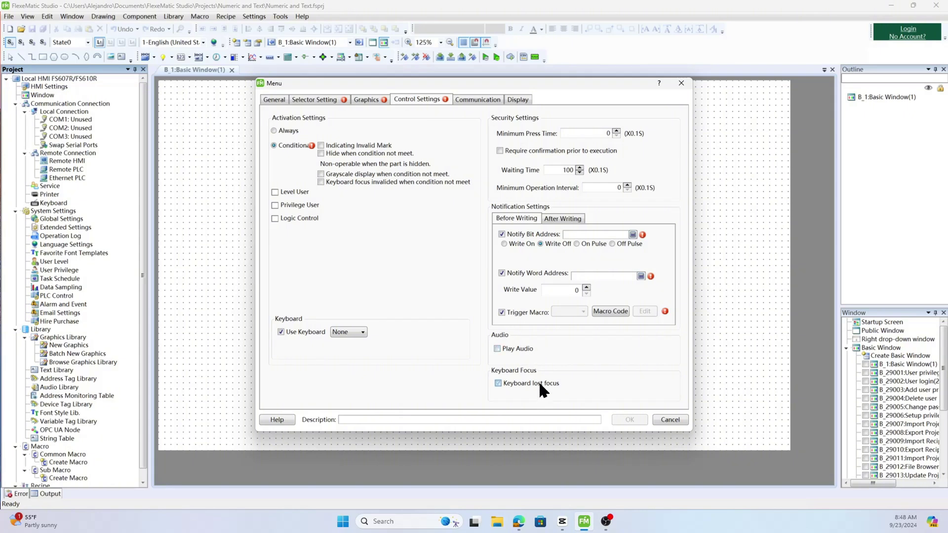
Set communication to Conditional, review Display position options, and close the Menu dialog.
left_click(494, 100)
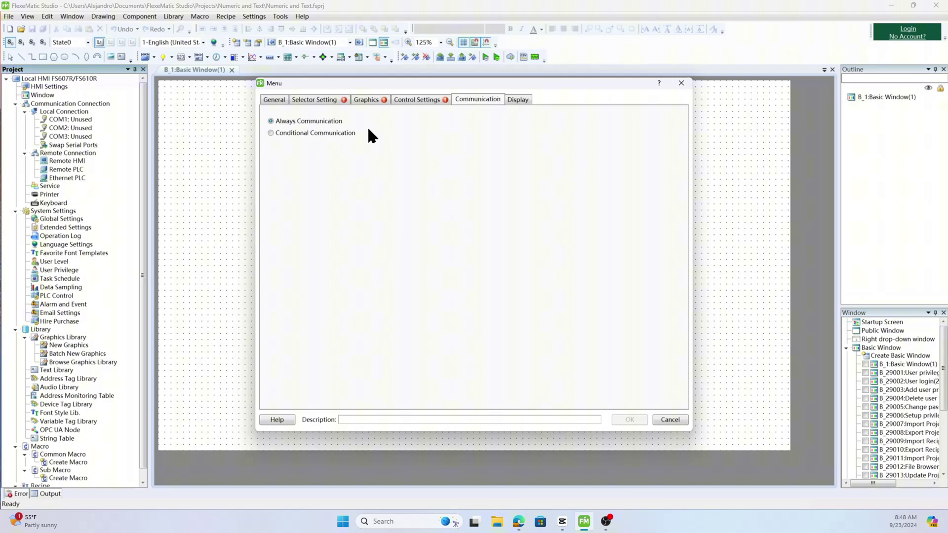
left_click(335, 133)
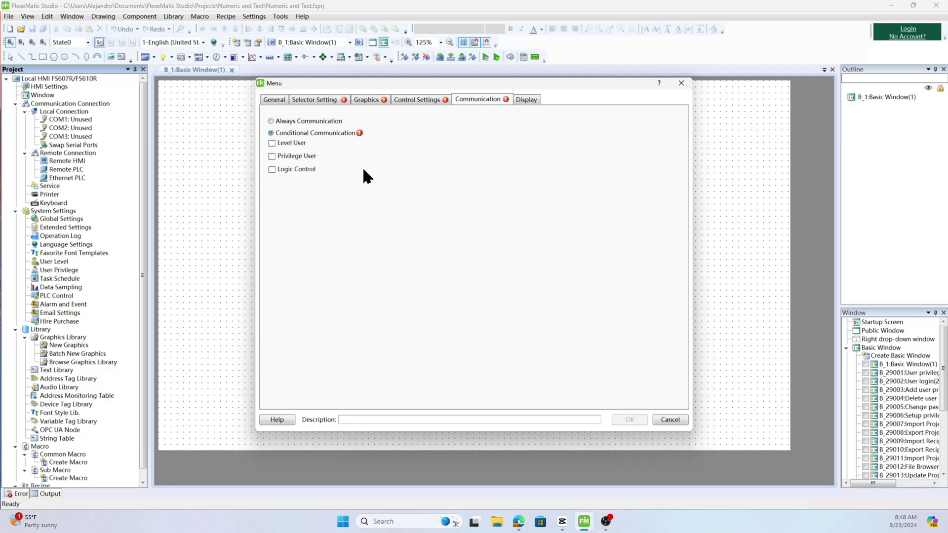
left_click(518, 99)
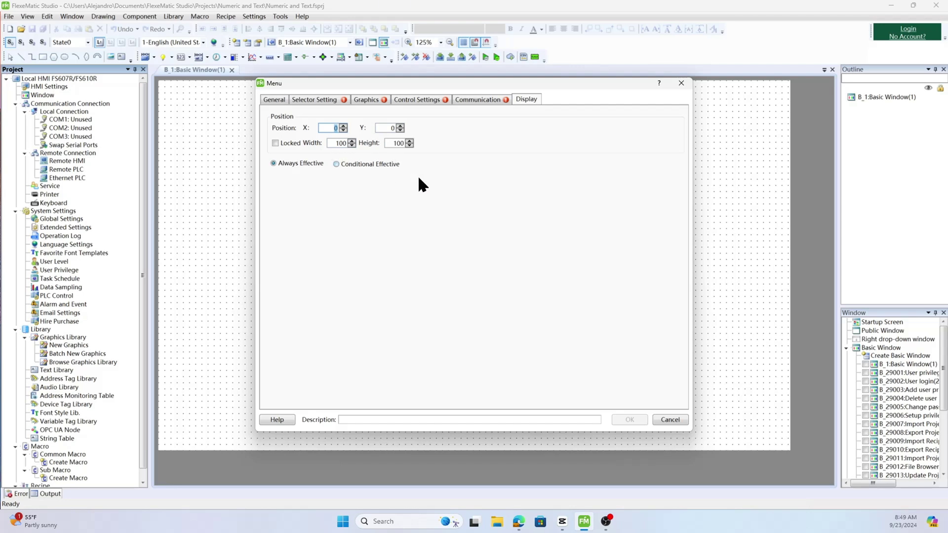
left_click(682, 83)
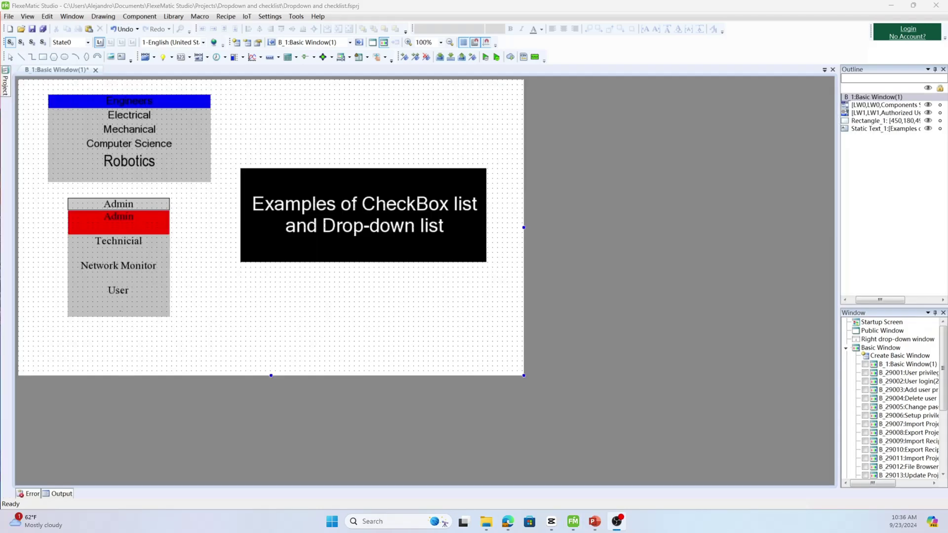
Launch the offline simulation with records cleared and select Technicial in the emulator's role drop-down.
left_click(484, 57)
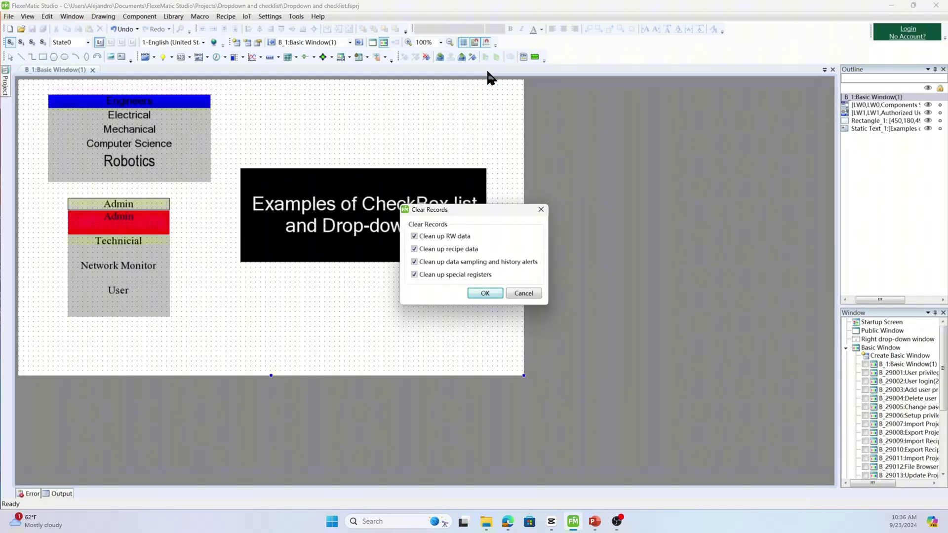
left_click(485, 294)
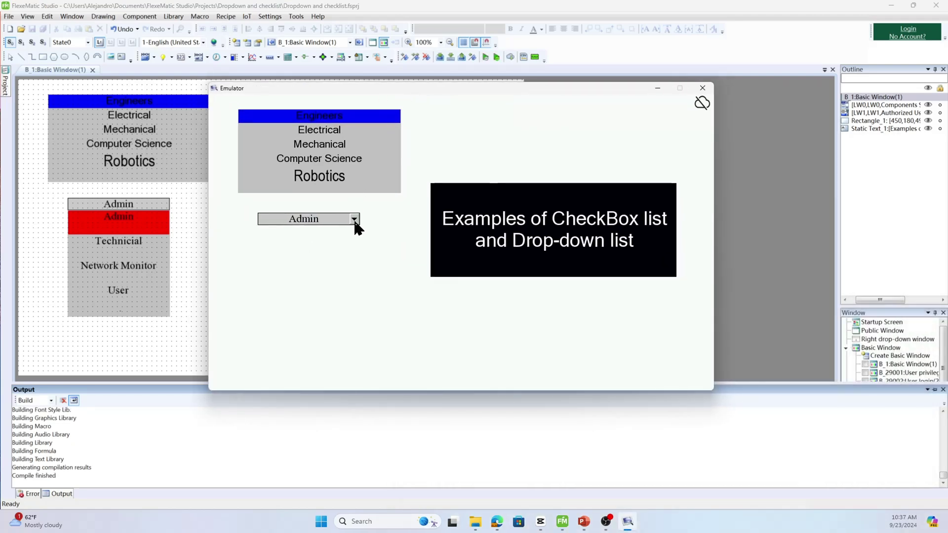
left_click(354, 219)
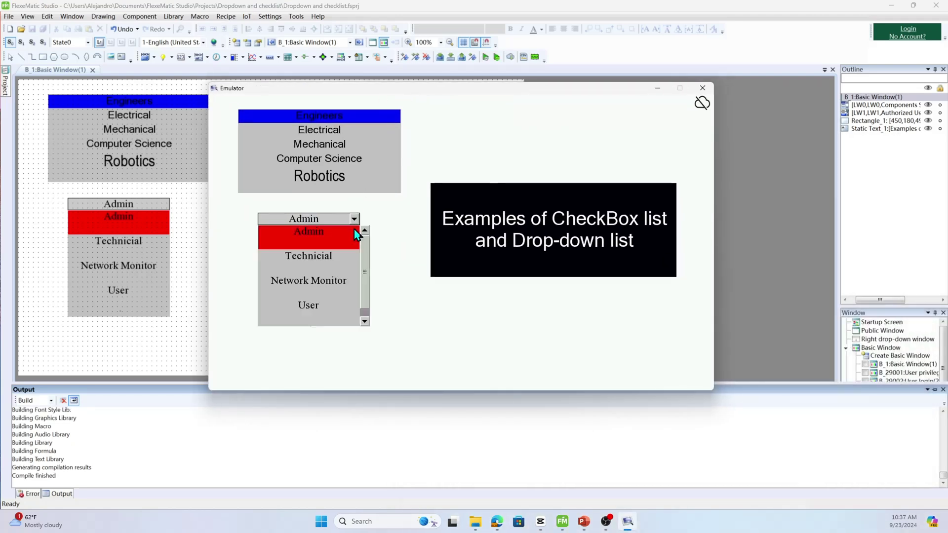
left_click(343, 259)
Switch the emulator role to Network Monitor, then User, and close the emulator.
left_click(354, 219)
left_click(321, 281)
left_click(354, 218)
left_click(313, 304)
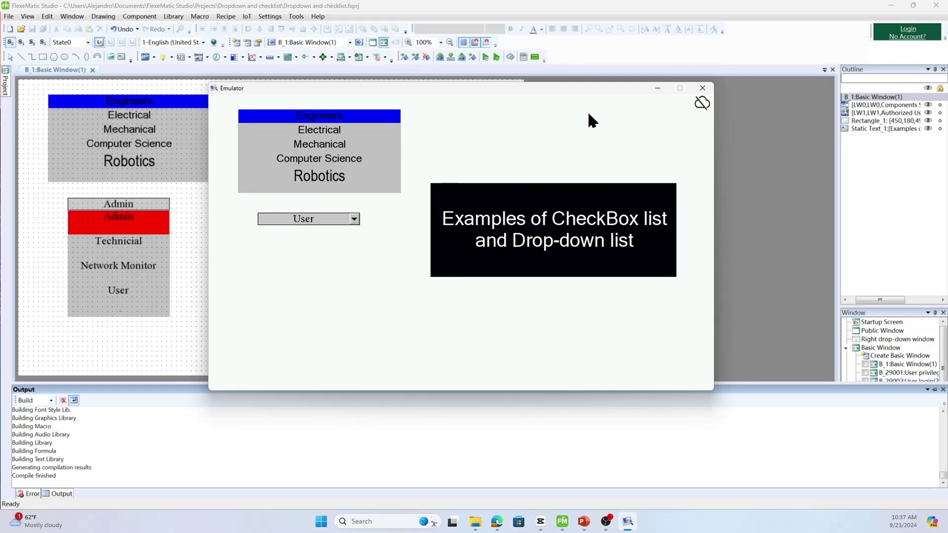
left_click(702, 88)
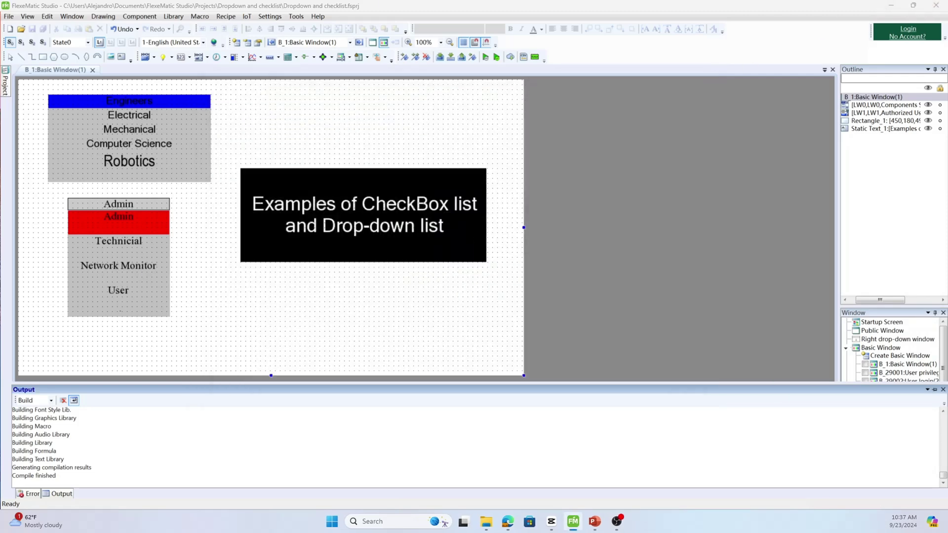